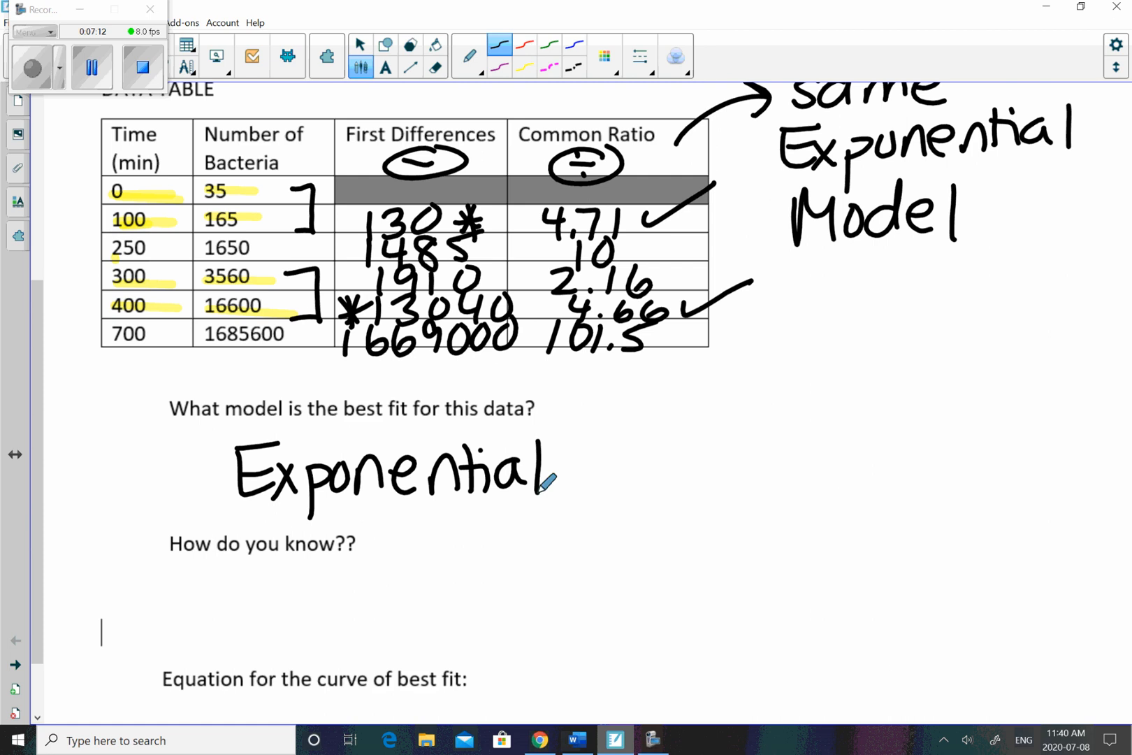
- Switch to the Desmos calculator and show the bacteria table's data points on the graph
click(540, 739)
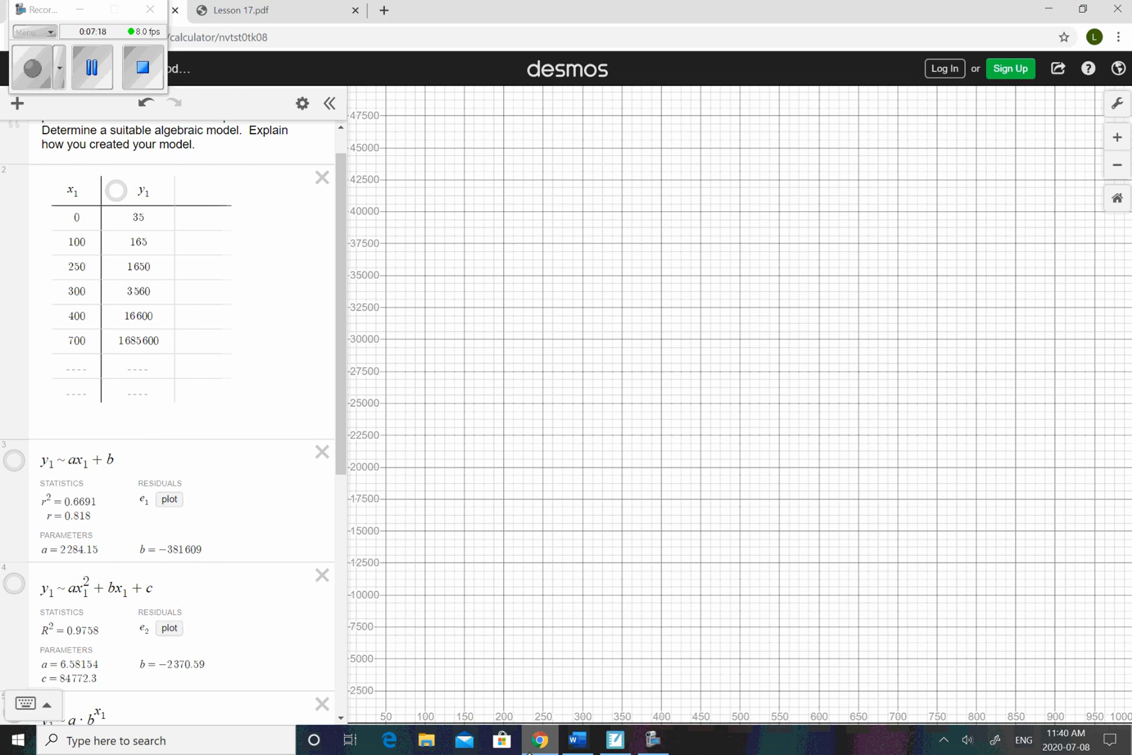
scroll(175, 419, up, 1)
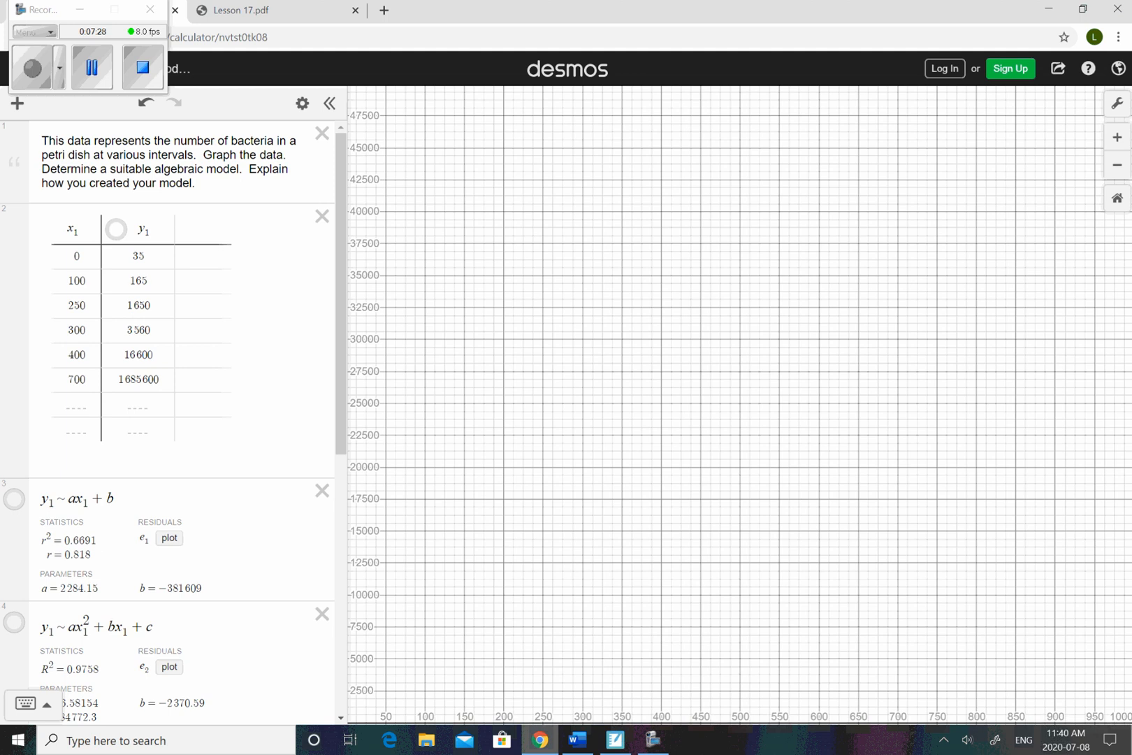
click(116, 230)
scroll(817, 360, down, 2)
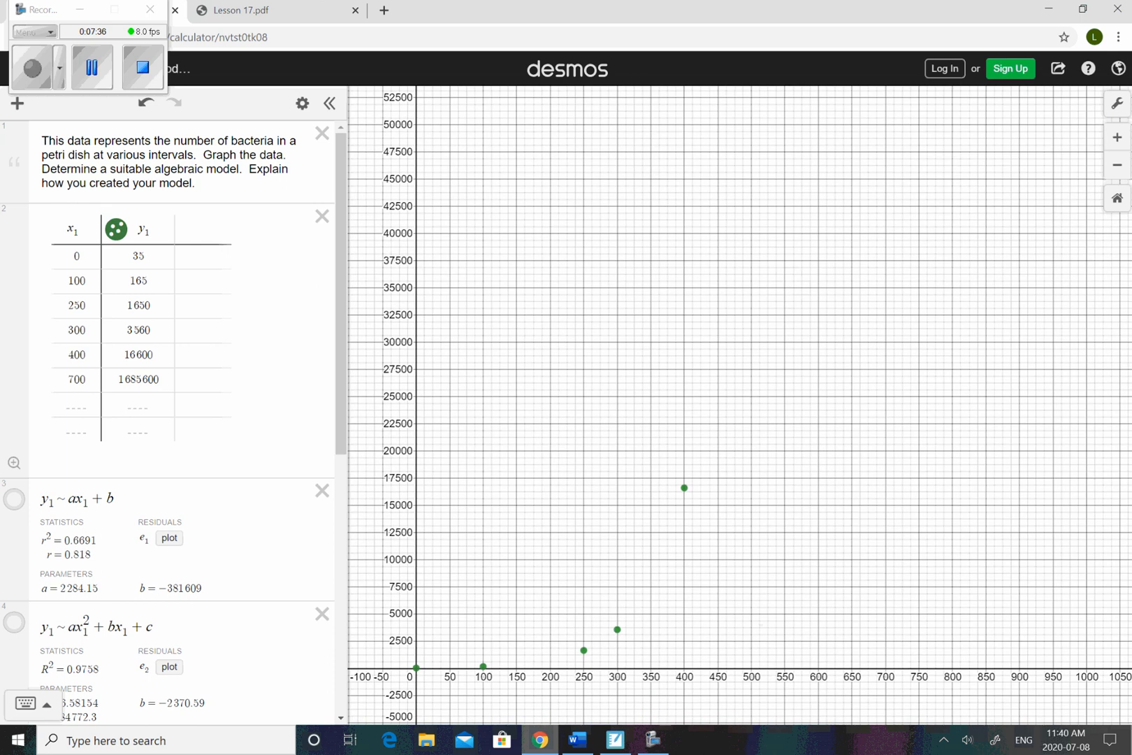
scroll(925, 305, up, 1)
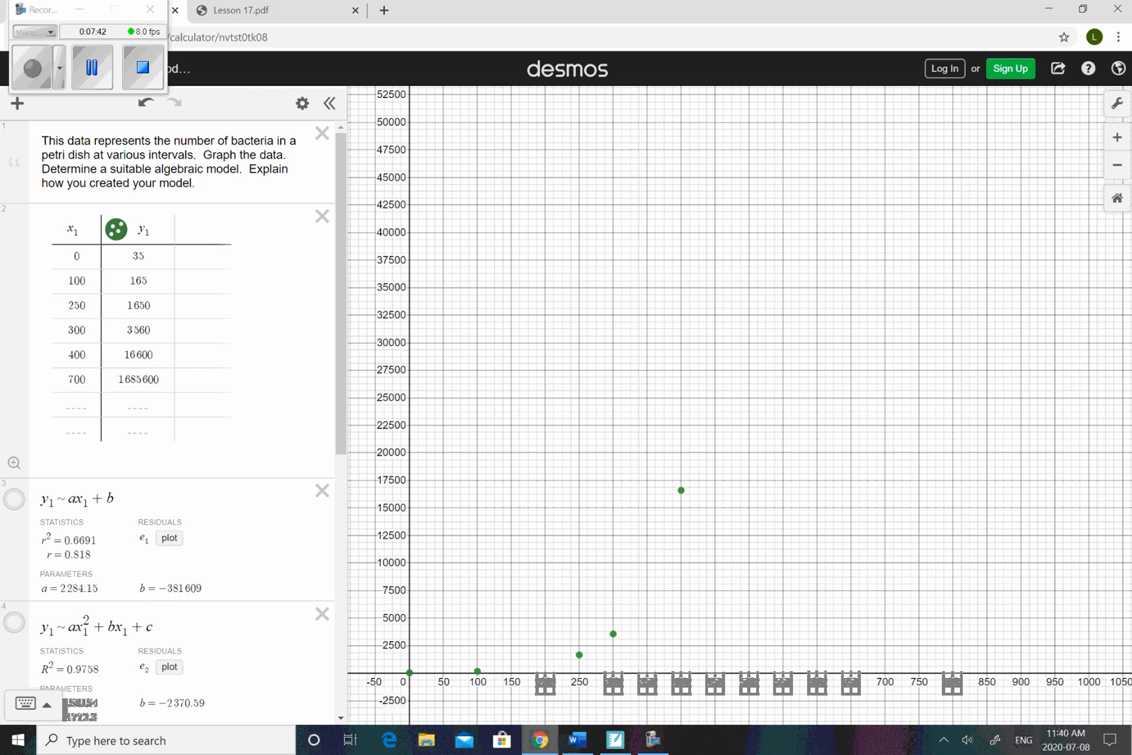
click(1118, 104)
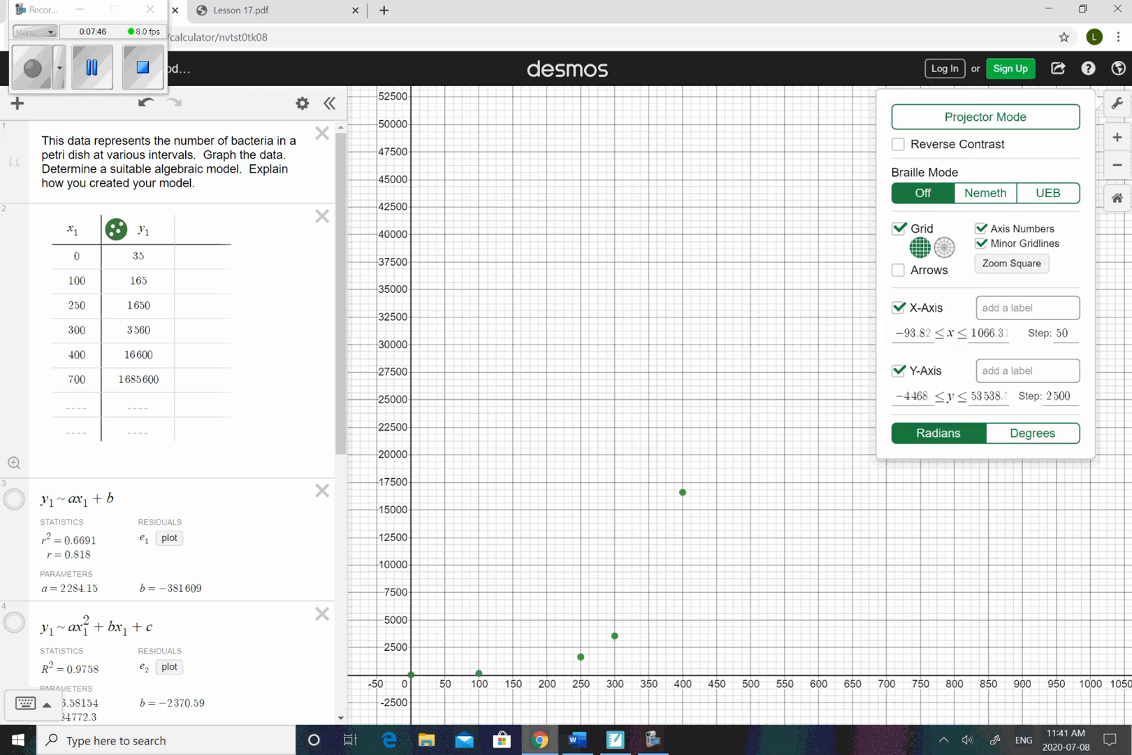
click(913, 333)
key(Tab)
click(913, 397)
key(Tab)
key(Tab)
key(Escape)
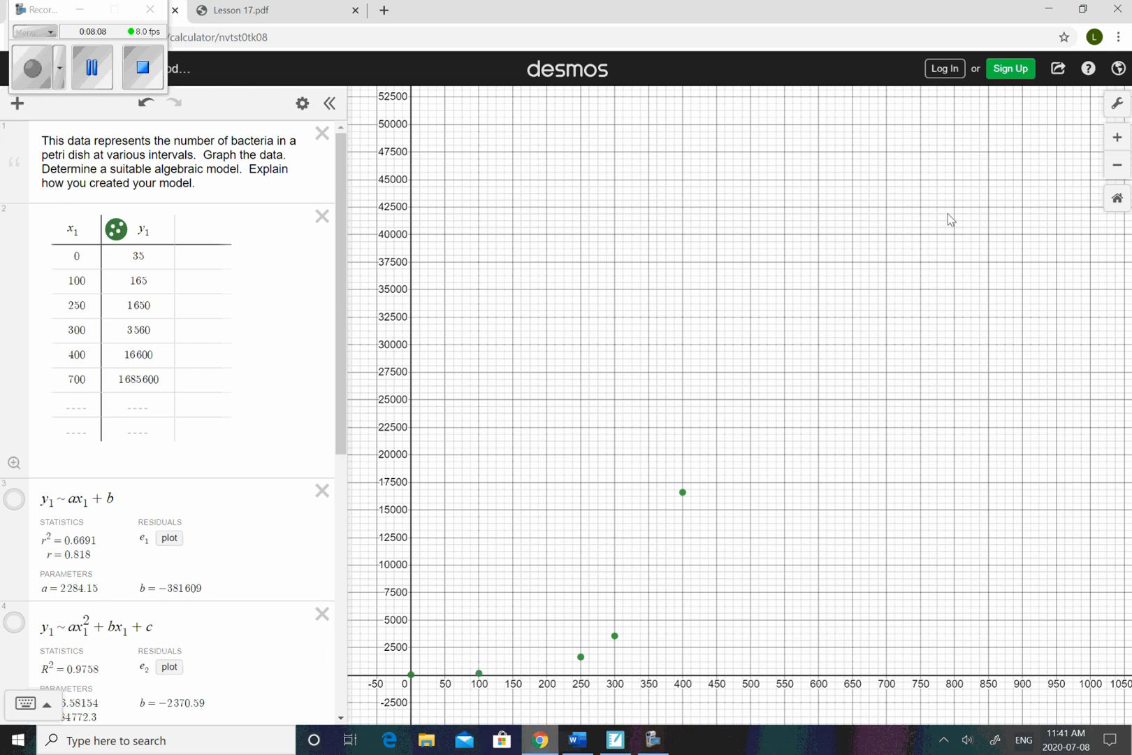
- Label the graph's x-axis "Time(min)"
click(1116, 105)
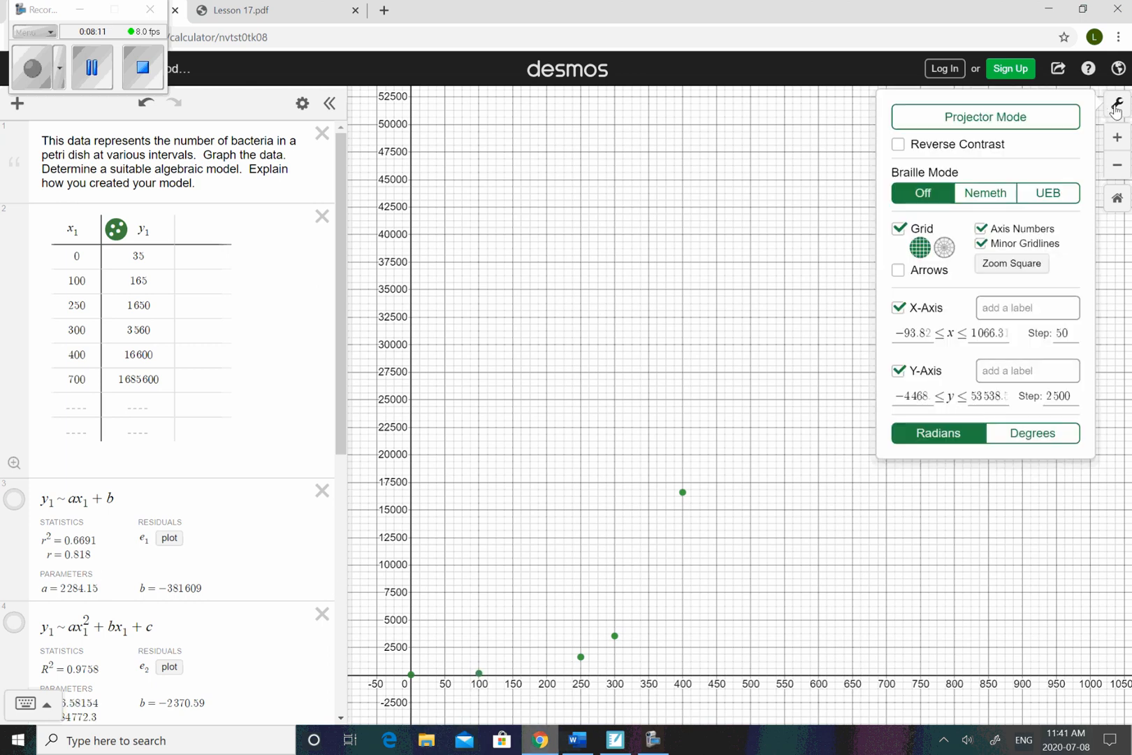
click(1004, 309)
text(Time(min)
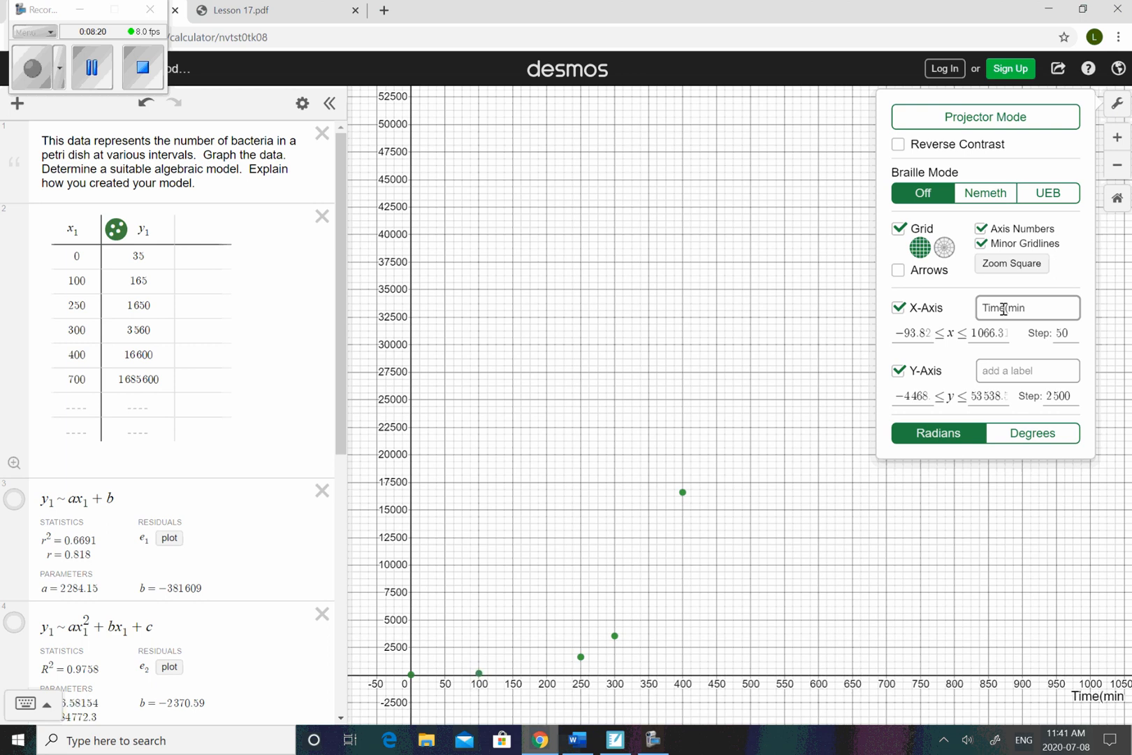
text())
click(818, 342)
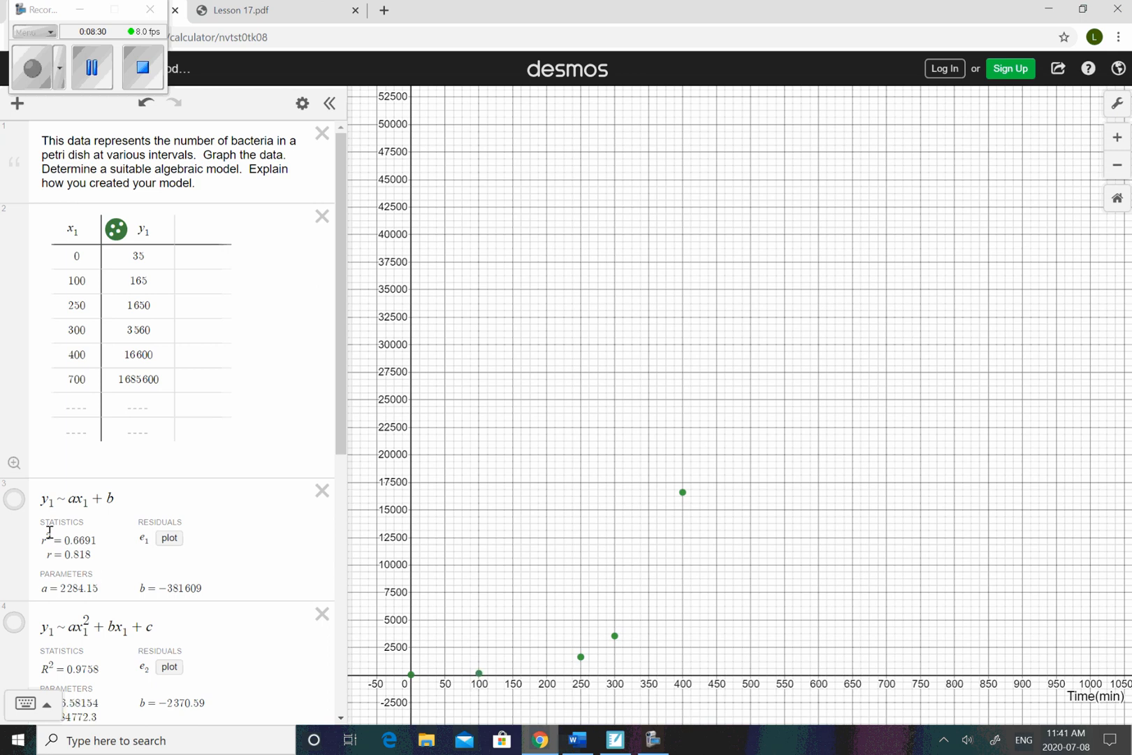
- Display the linear, quadratic and exponential regression curves on the graph together with the data points
click(15, 500)
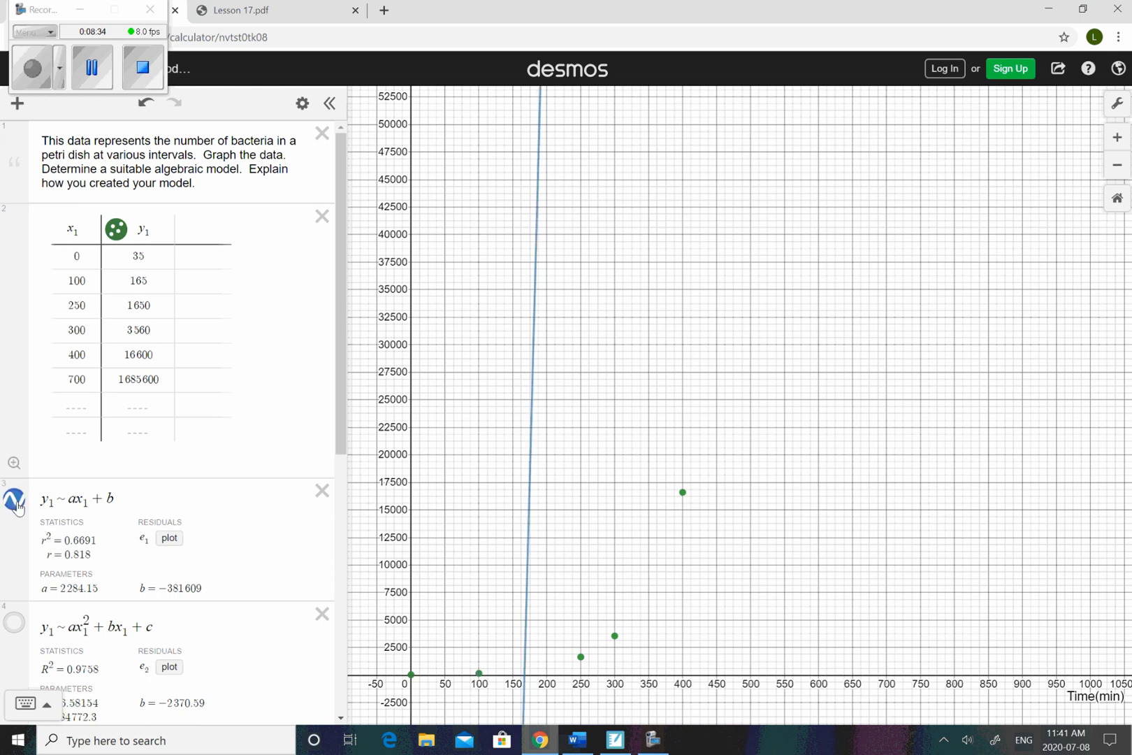
click(16, 501)
click(15, 500)
scroll(340, 438, down, 2)
scroll(341, 437, down, 4)
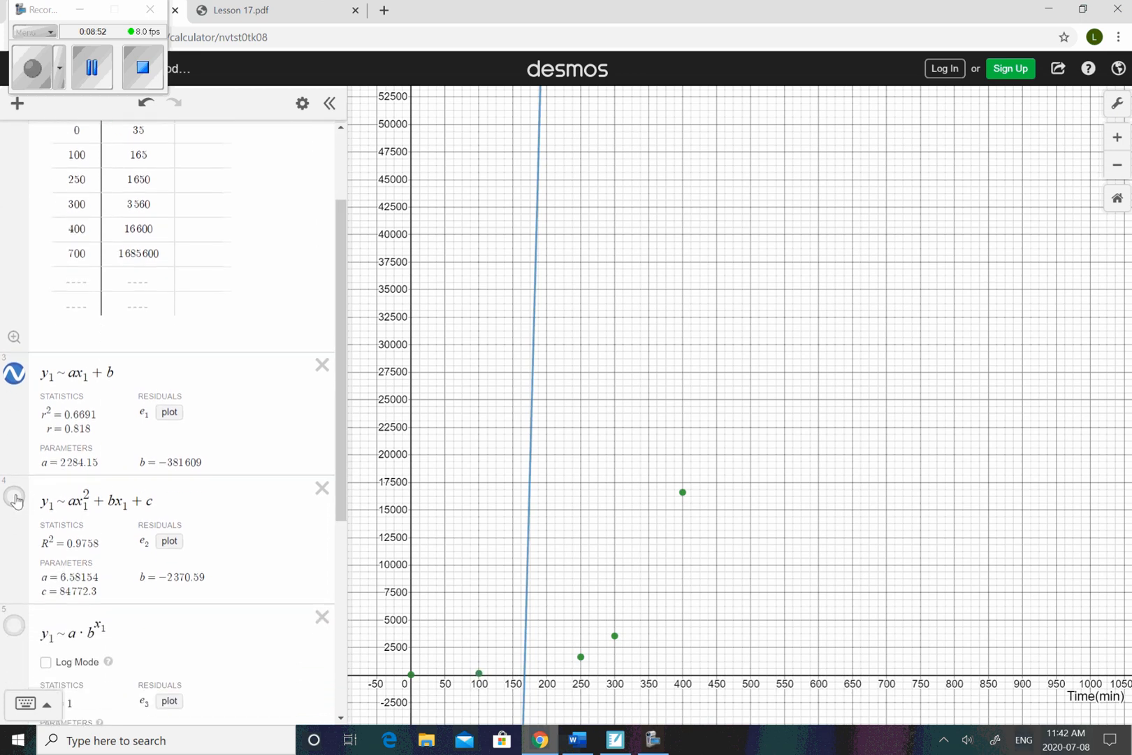
click(16, 498)
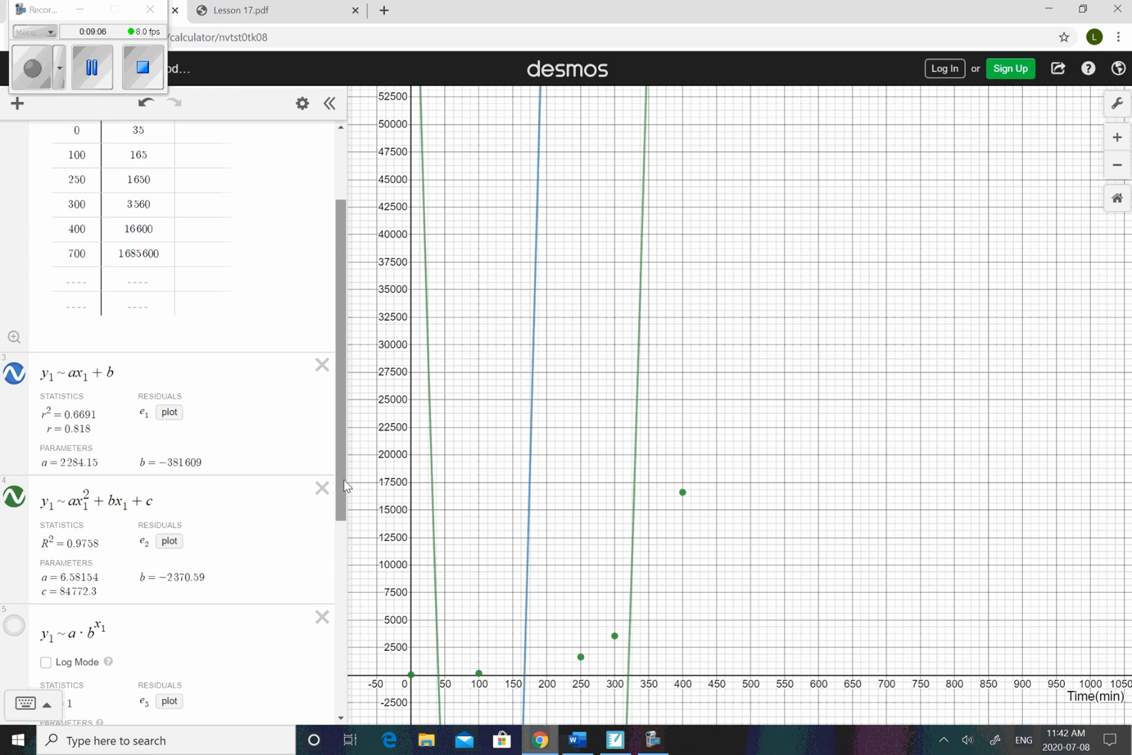
drag(344, 485, 353, 561)
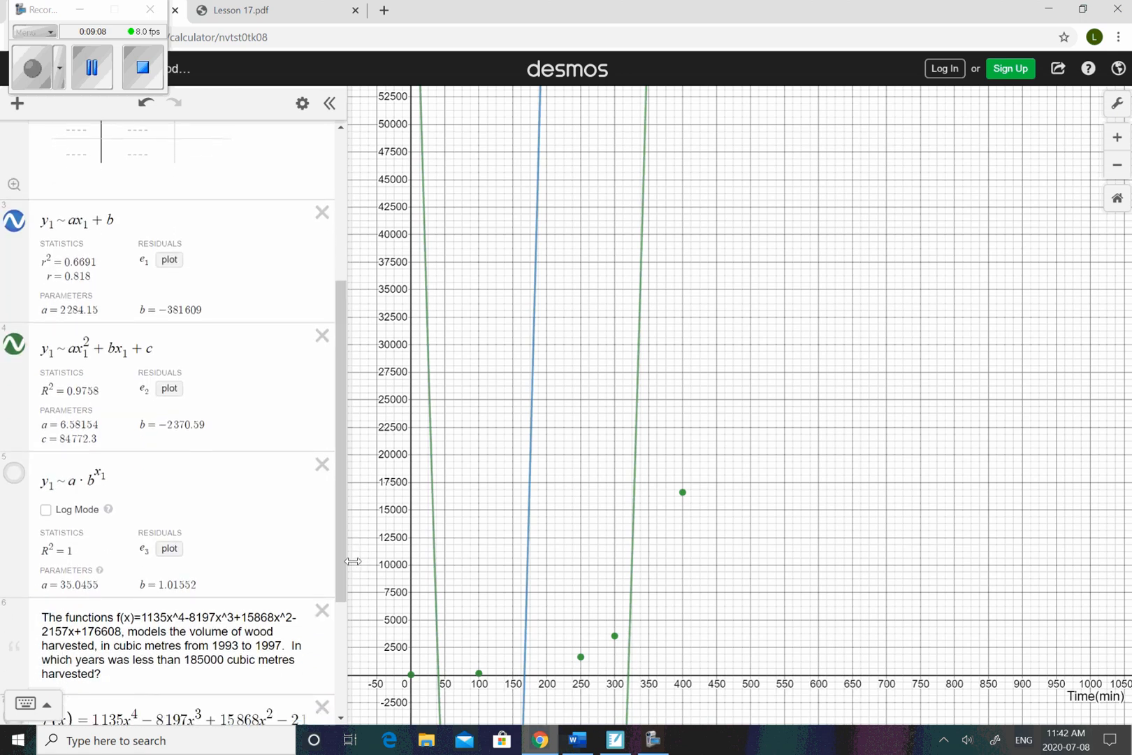
click(16, 480)
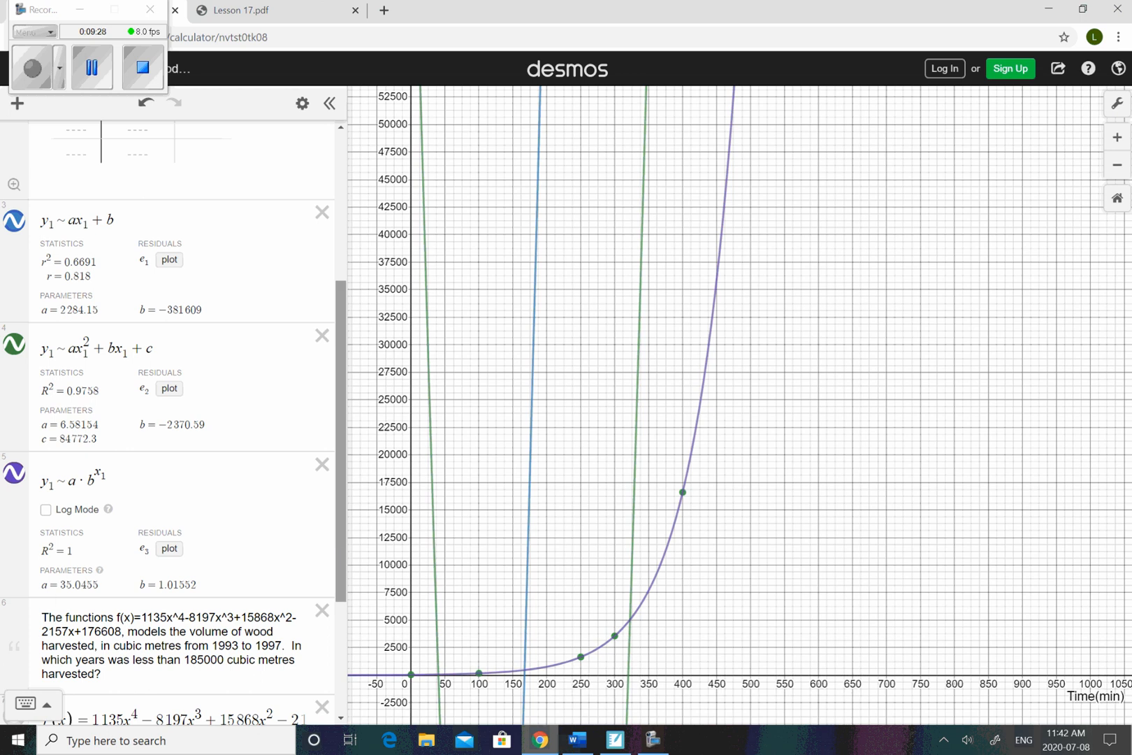
- Switch back to the SMART Notebook worksheet
click(621, 745)
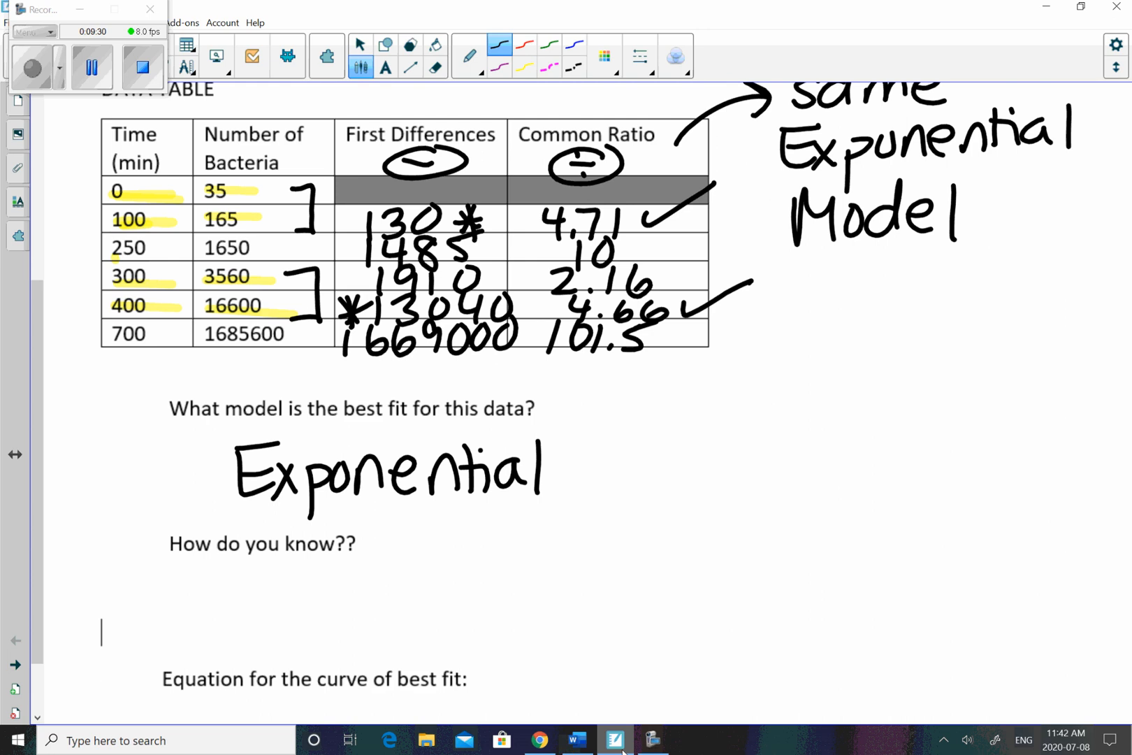
drag(284, 585, 302, 607)
drag(320, 582, 294, 651)
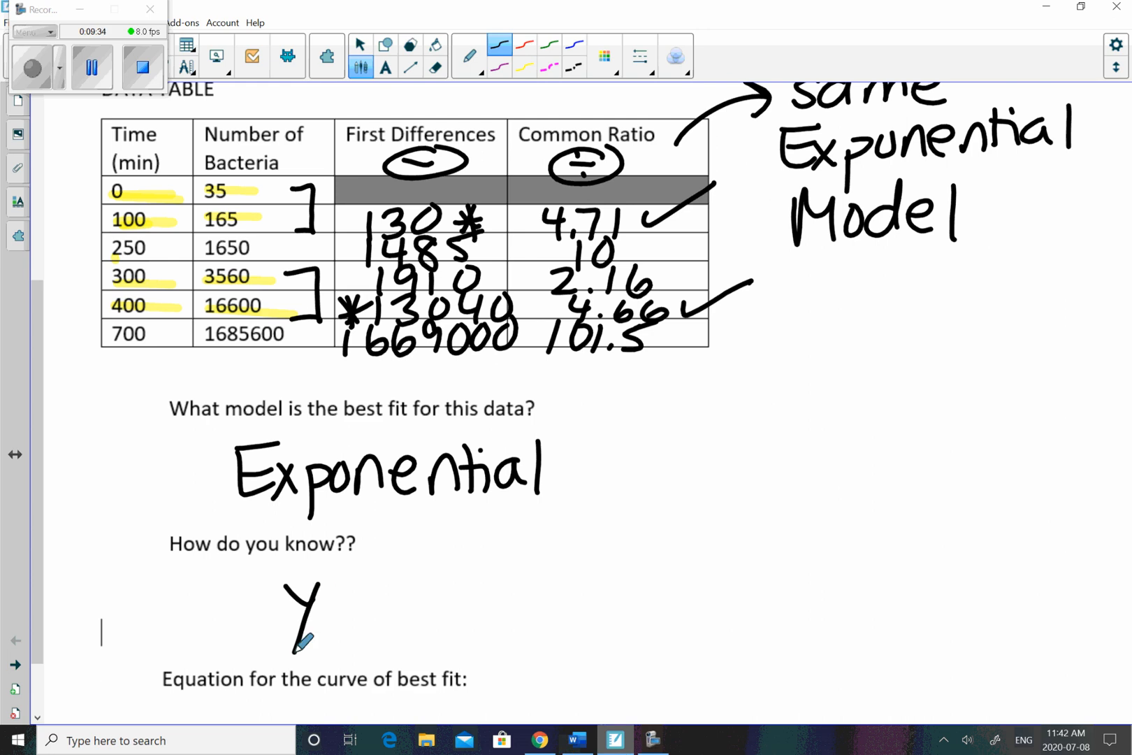
click(436, 67)
click(469, 56)
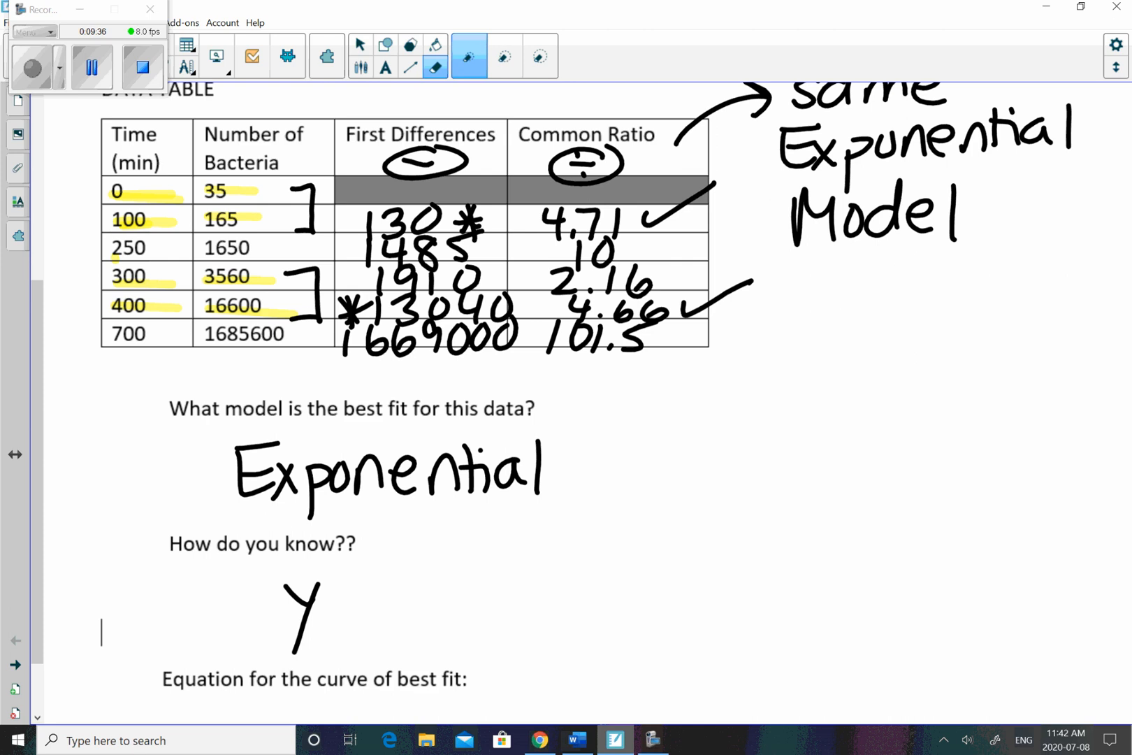
drag(294, 652, 361, 624)
mouse_move(287, 571)
mouse_down()
mouse_move(291, 593)
mouse_move(316, 570)
mouse_up()
click(362, 44)
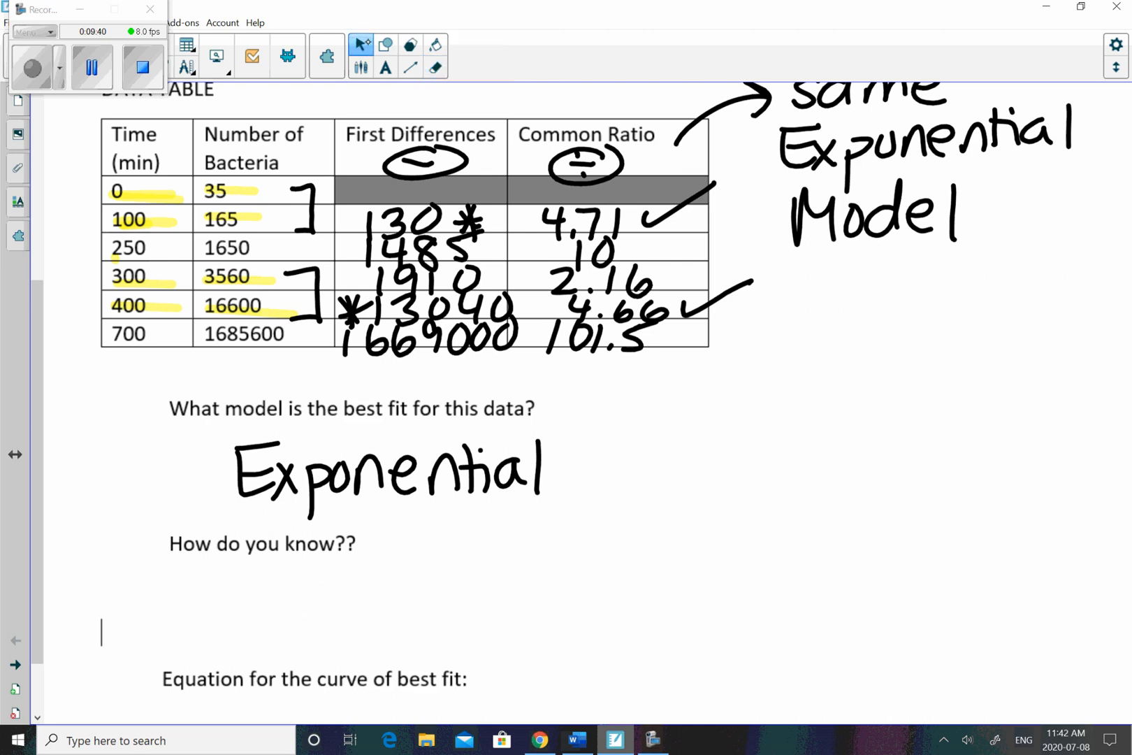
- Handwrite "y = a·b^x =" beside "Equation for the curve of best fit:" with the black pen
click(361, 68)
drag(510, 652, 533, 692)
drag(539, 653, 526, 717)
drag(555, 664, 595, 660)
mouse_move(558, 675)
mouse_down()
mouse_move(639, 655)
mouse_move(659, 695)
mouse_up()
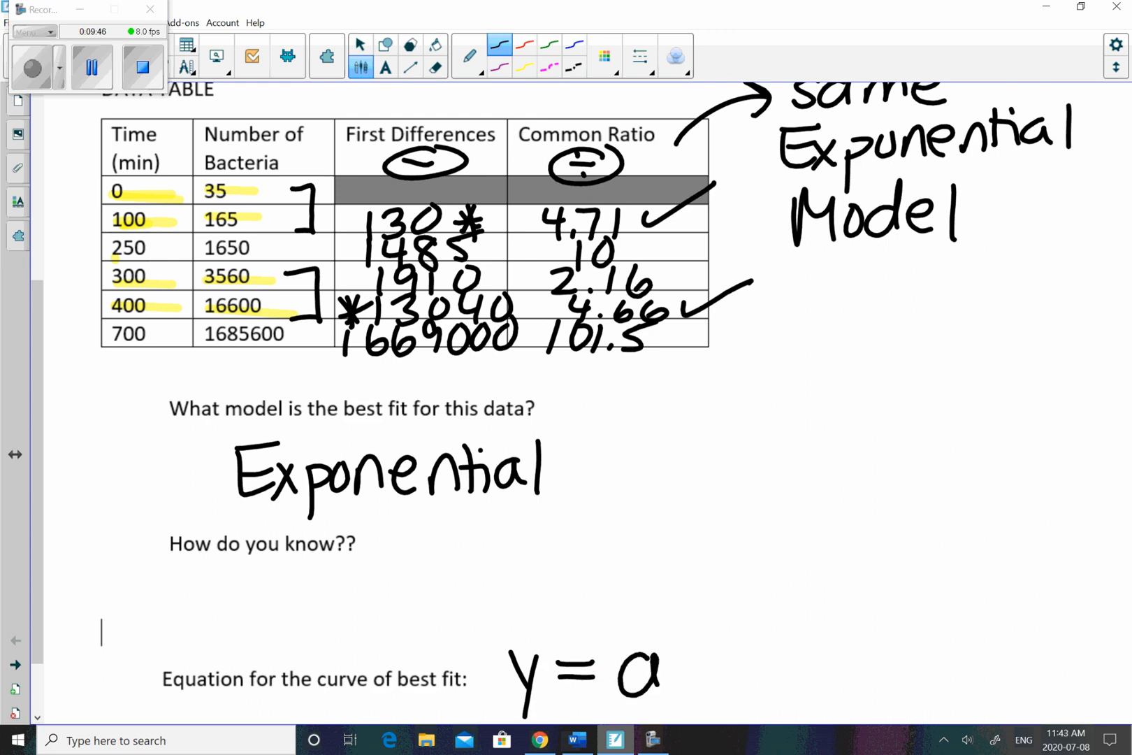
click(686, 667)
drag(712, 627, 707, 691)
drag(747, 623, 773, 647)
mouse_move(771, 624)
mouse_down()
mouse_move(749, 649)
mouse_move(823, 656)
mouse_up()
drag(800, 671, 818, 669)
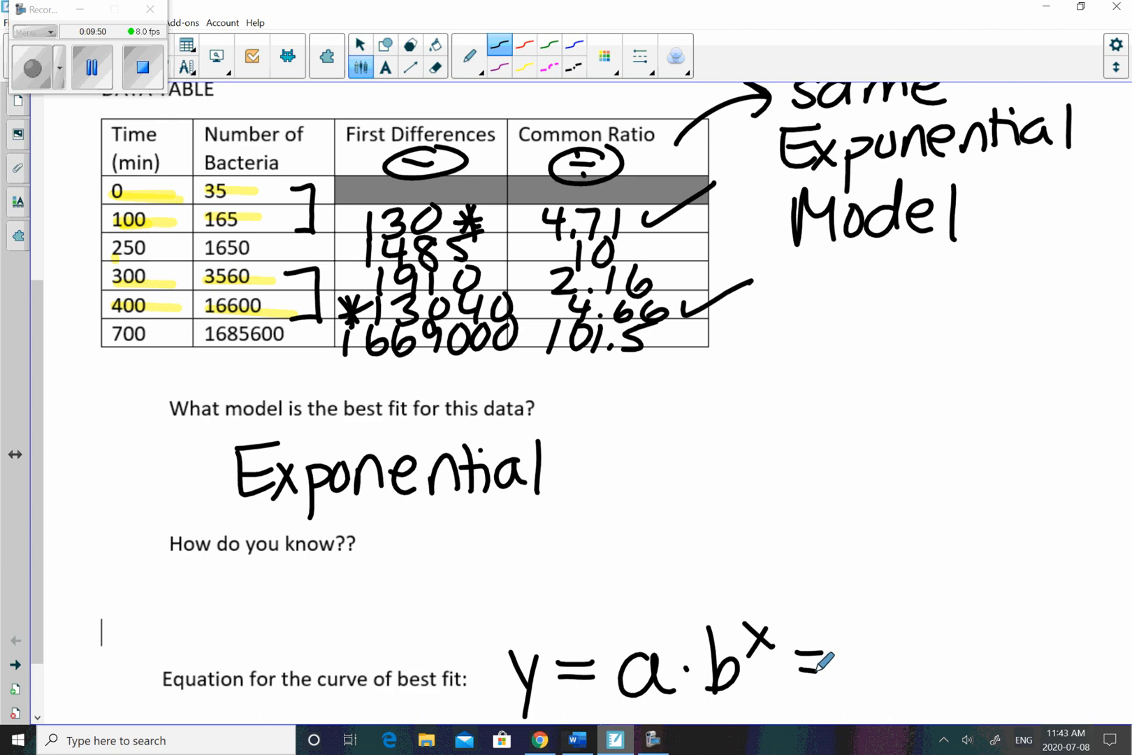
- Tick the initial value 35 in the data table and write 35 after the equation's last equals sign
mouse_move(248, 188)
mouse_down()
mouse_move(254, 204)
mouse_move(296, 154)
mouse_up()
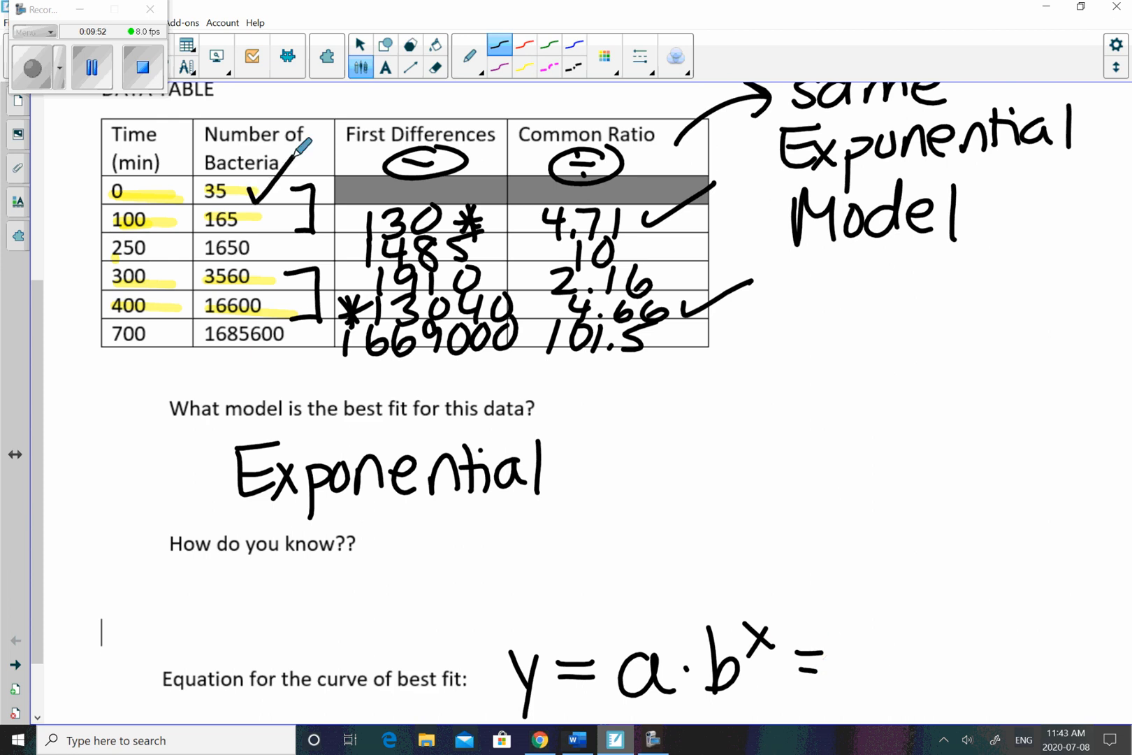
mouse_move(841, 636)
mouse_down()
mouse_move(866, 660)
mouse_move(847, 684)
mouse_up()
mouse_move(889, 636)
mouse_down()
mouse_move(882, 681)
mouse_move(937, 631)
mouse_up()
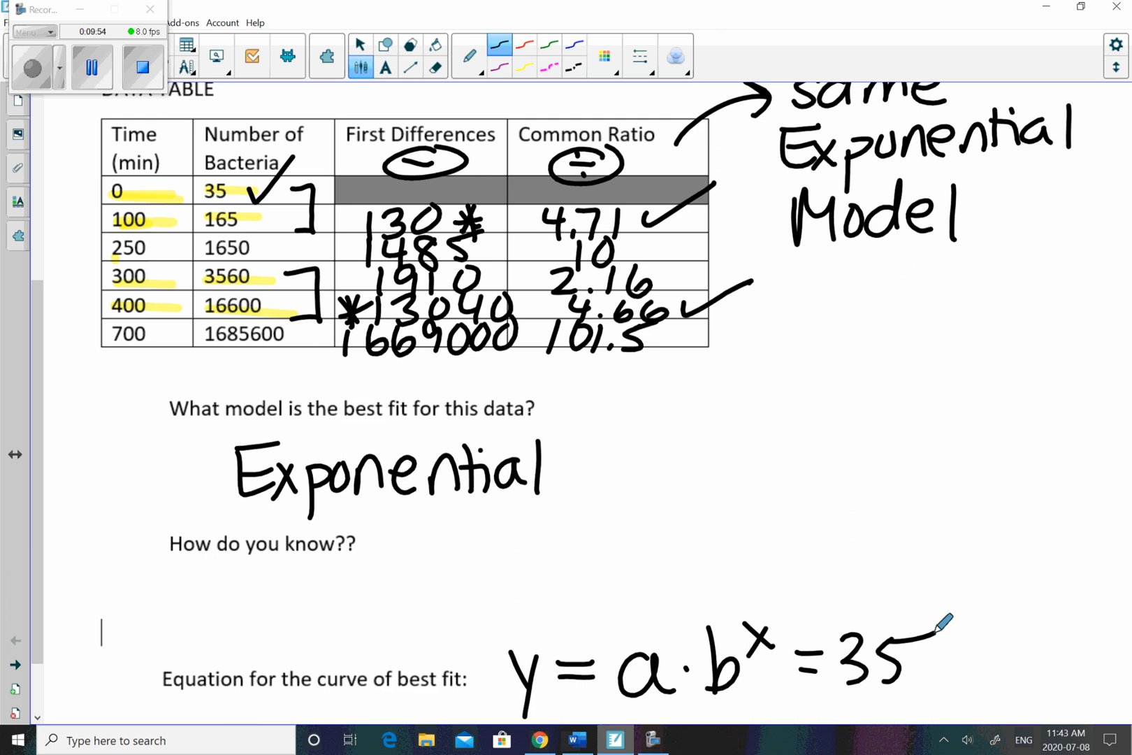
- Check the exponential regression's b parameter in Desmos, then return to the worksheet and write "(1.015" after the 35
click(577, 740)
click(540, 739)
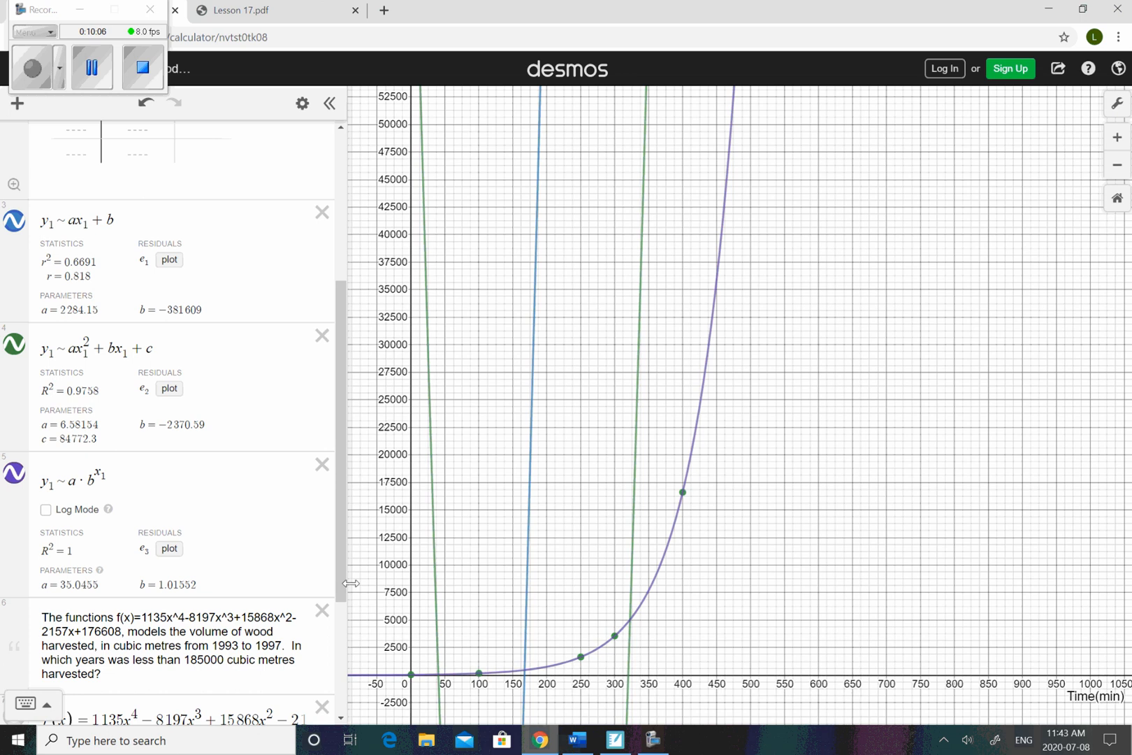
click(615, 740)
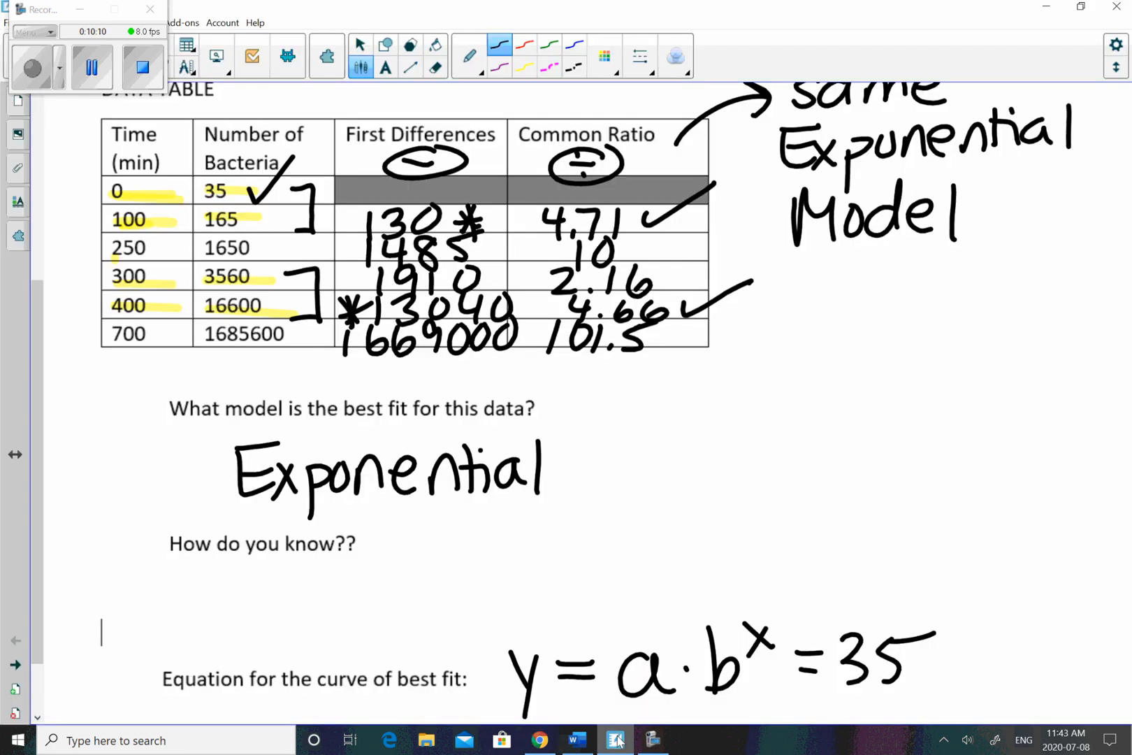
mouse_move(966, 618)
mouse_down()
mouse_move(928, 678)
mouse_move(951, 708)
mouse_up()
drag(975, 638, 965, 697)
click(989, 692)
mouse_move(1015, 651)
mouse_down()
mouse_move(998, 678)
mouse_move(1022, 648)
mouse_move(1041, 697)
mouse_up()
mouse_move(1058, 653)
mouse_down()
mouse_move(1062, 691)
mouse_move(1091, 641)
mouse_up()
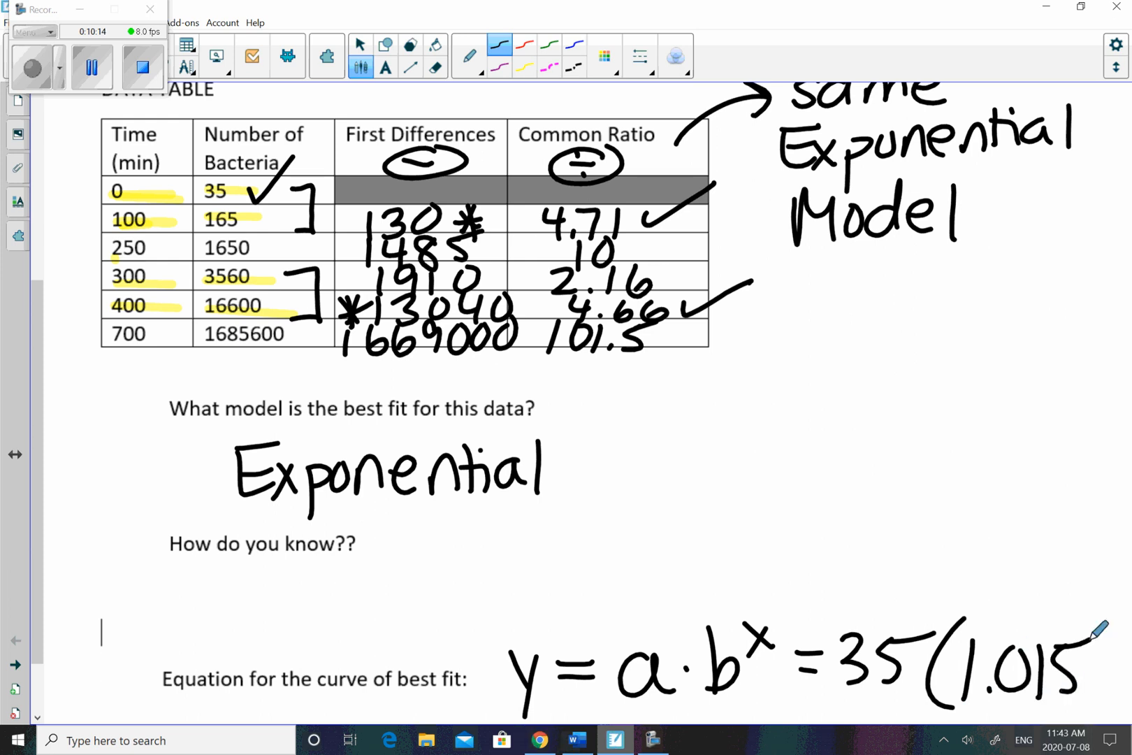
- Recheck the b parameter in Desmos and finish the worksheet equation as 35(1.01552)^x
click(616, 740)
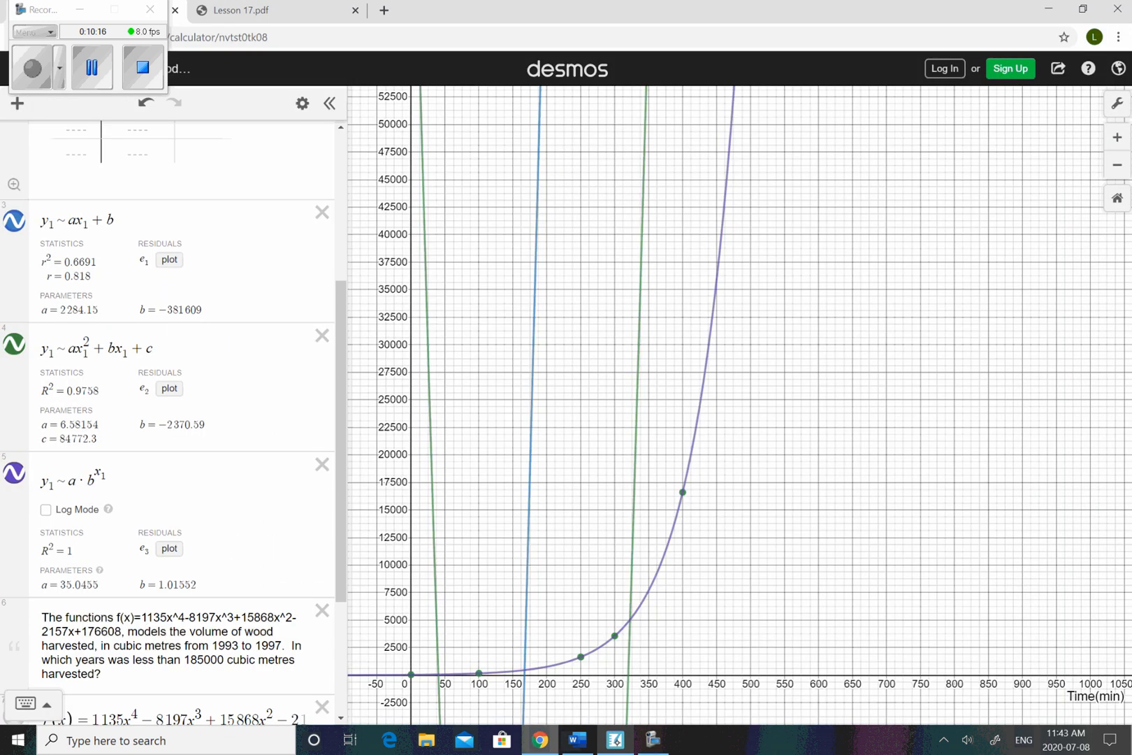
click(616, 740)
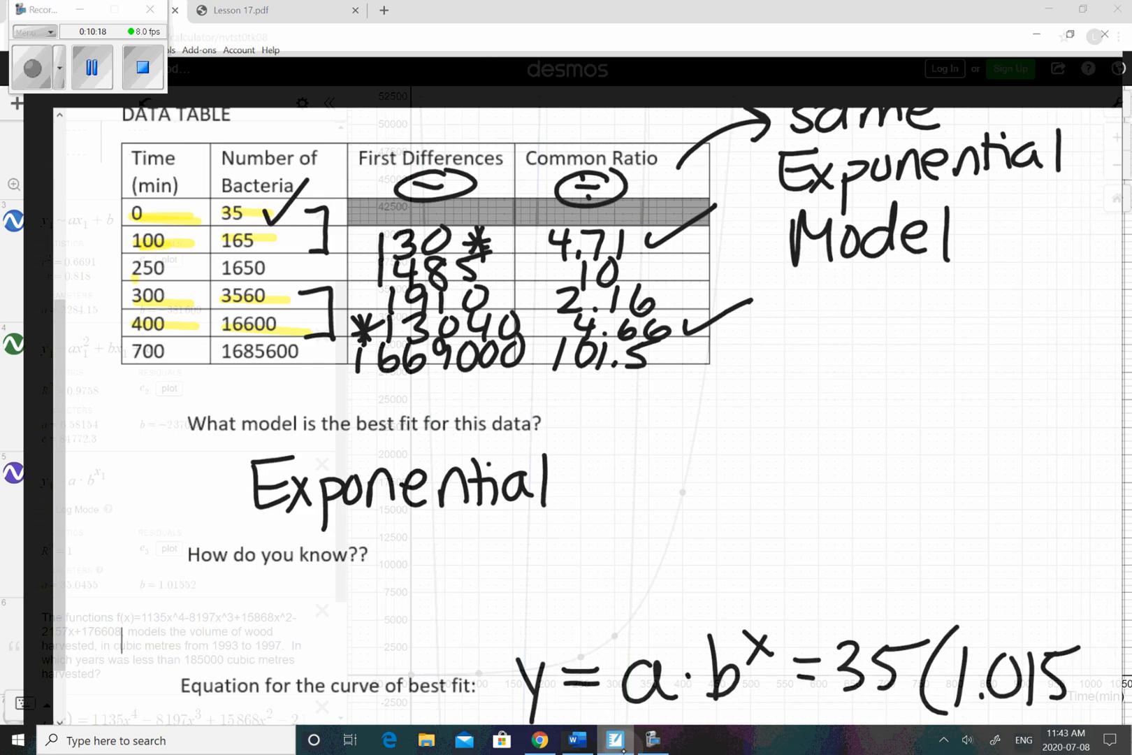
mouse_move(1075, 647)
mouse_down()
mouse_move(1088, 687)
mouse_move(1119, 644)
mouse_move(1126, 688)
mouse_up()
mouse_move(1094, 610)
mouse_down()
mouse_move(1113, 710)
mouse_move(1121, 600)
mouse_move(1131, 608)
mouse_up()
drag(1123, 585, 1105, 613)
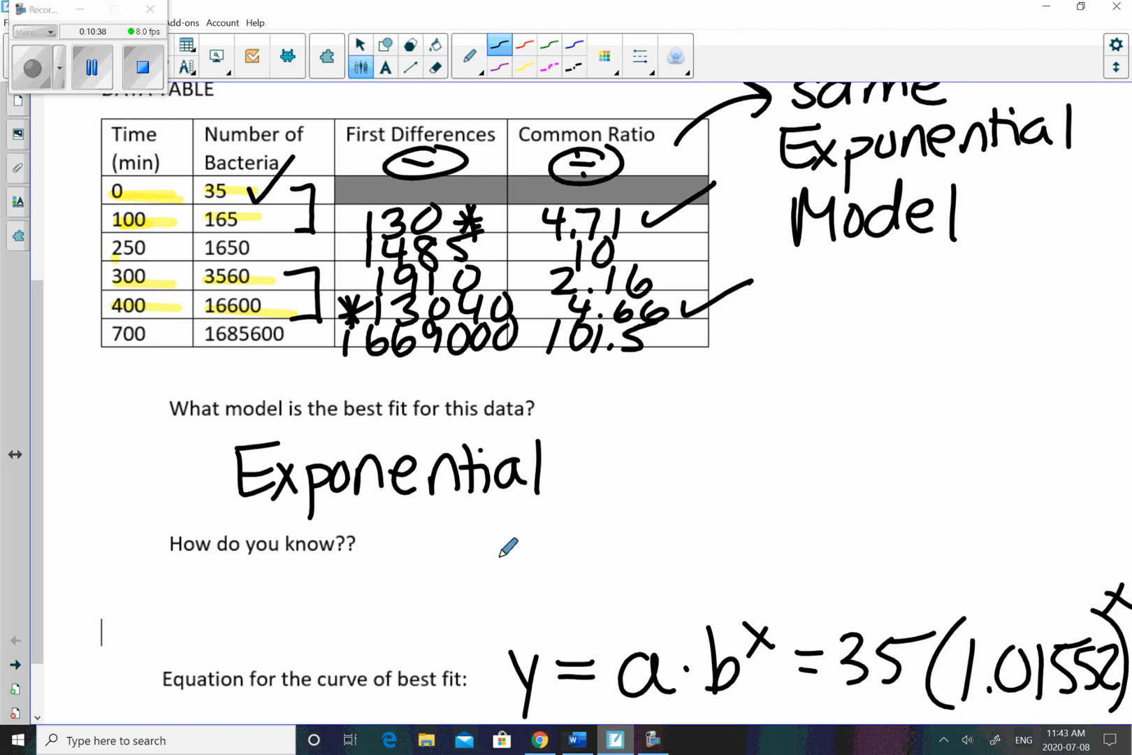
- Handwrite "r² value" and the general form "y = a·b^x" under "How do you know??"
mouse_move(190, 593)
mouse_down()
mouse_move(189, 620)
mouse_move(213, 586)
mouse_move(260, 598)
mouse_move(329, 583)
mouse_move(462, 583)
mouse_move(465, 618)
mouse_up()
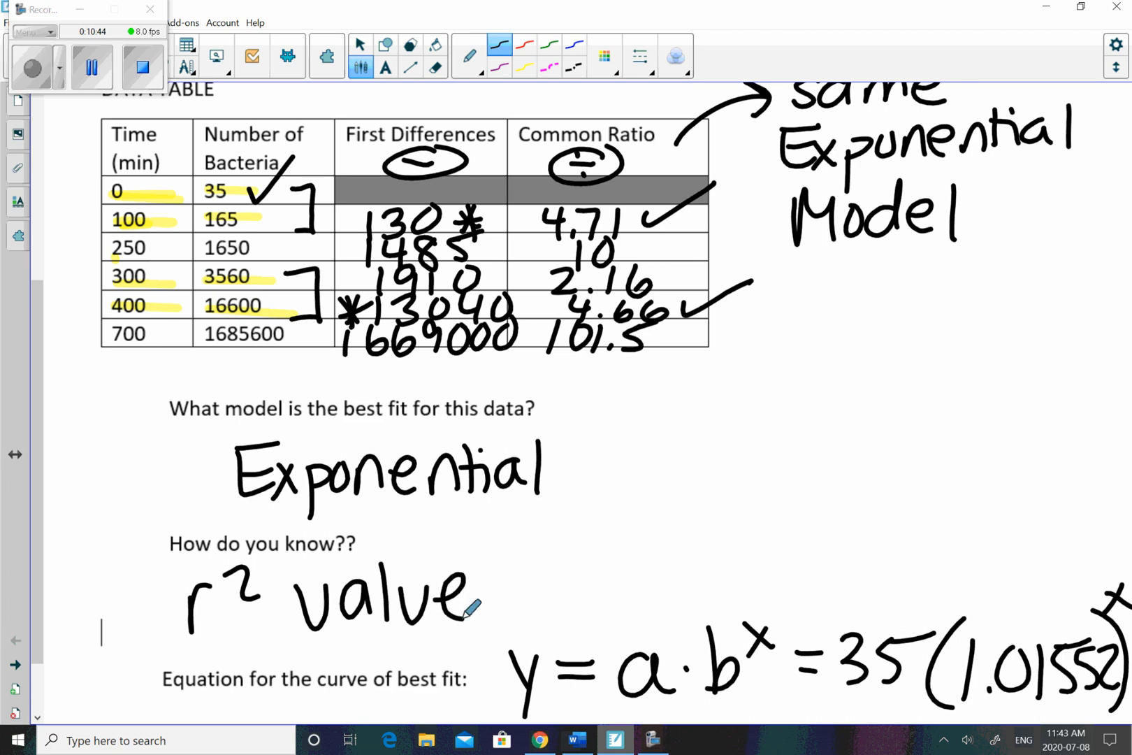
drag(535, 574, 561, 610)
drag(570, 563, 552, 649)
mouse_move(584, 573)
mouse_down()
mouse_move(608, 571)
mouse_move(613, 590)
mouse_up()
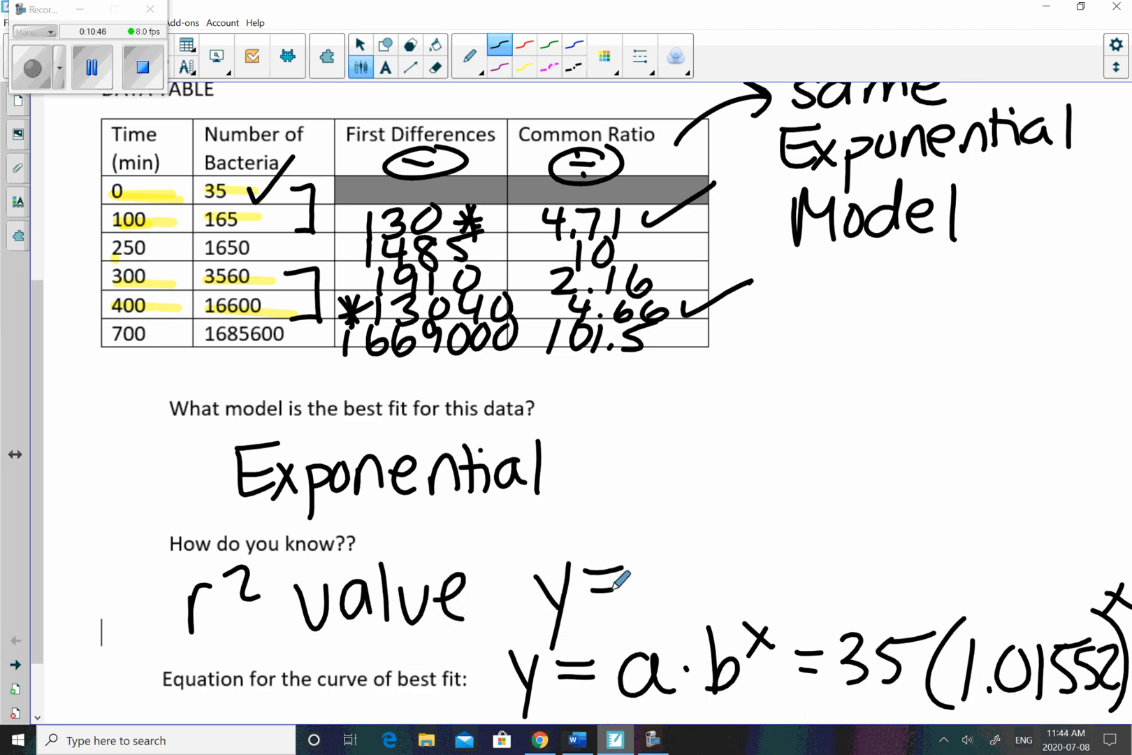
drag(672, 563, 678, 603)
click(706, 586)
mouse_move(739, 534)
mouse_down()
mouse_move(740, 560)
mouse_move(772, 584)
mouse_move(800, 568)
mouse_up()
click(770, 534)
drag(803, 533, 774, 579)
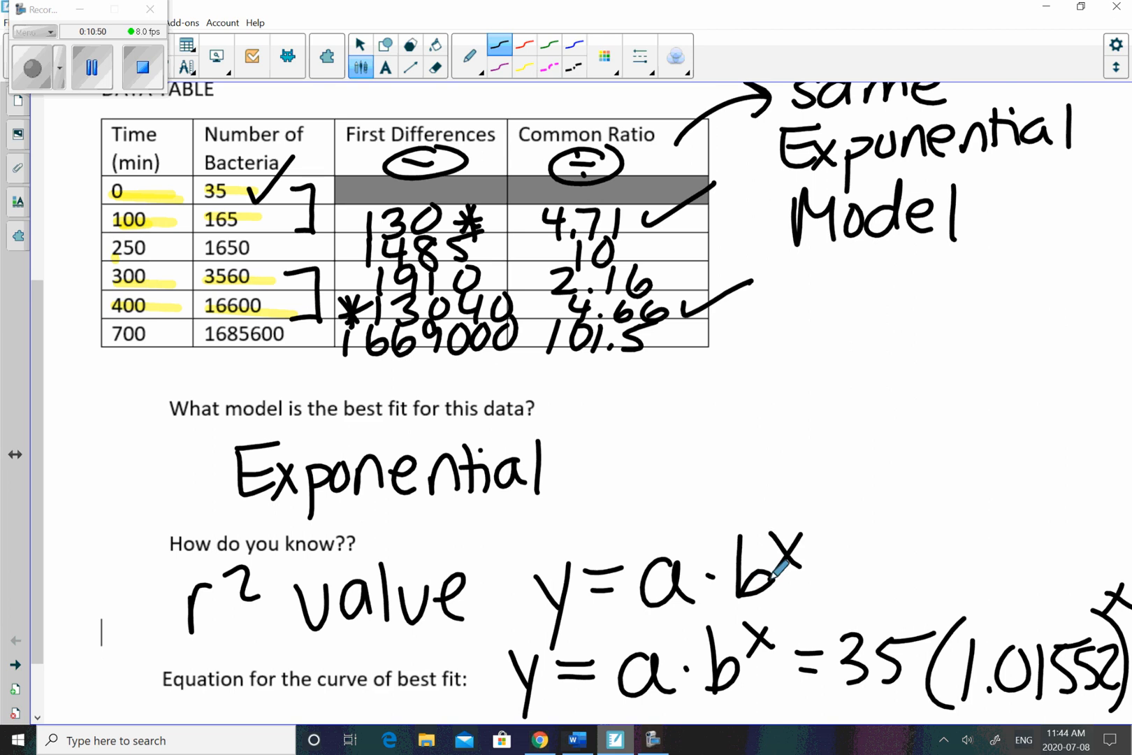
- Handwrite the note "C.R. is the same, when" to the right of the general exponential form
mouse_move(862, 515)
mouse_down()
mouse_move(838, 497)
mouse_move(860, 543)
mouse_up()
click(879, 536)
mouse_move(898, 496)
mouse_down()
mouse_move(923, 507)
mouse_move(932, 539)
mouse_up()
click(941, 530)
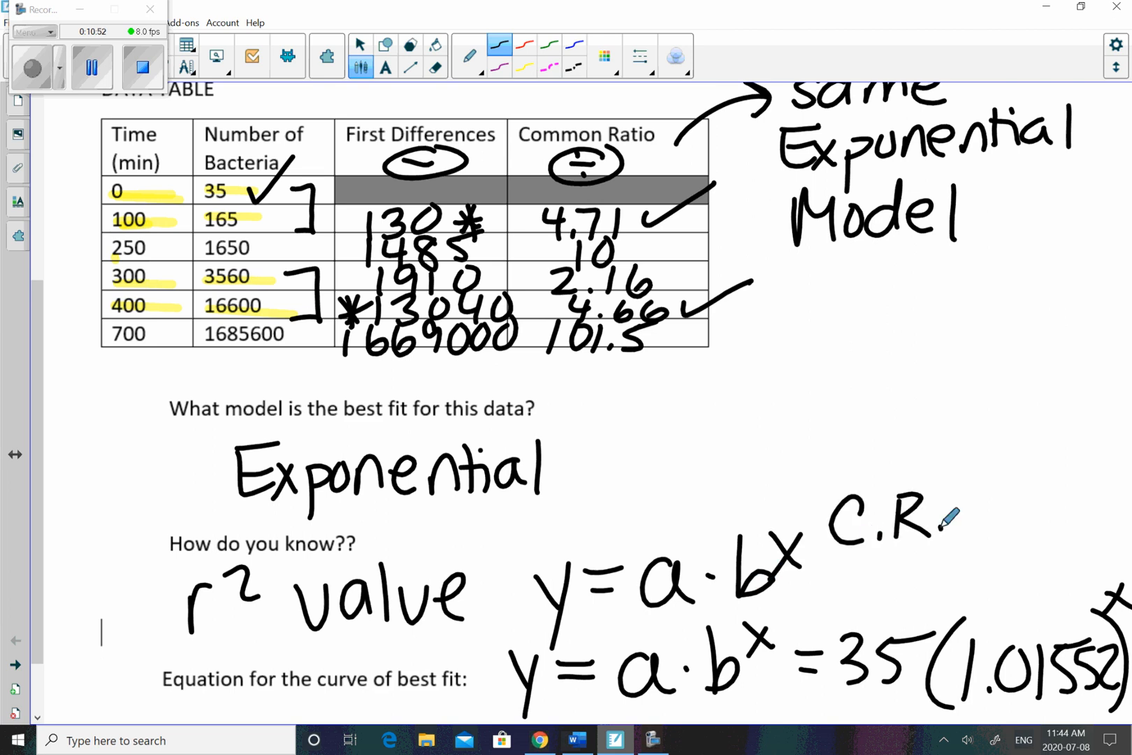
mouse_move(826, 567)
mouse_down()
mouse_move(829, 598)
mouse_move(848, 593)
mouse_up()
click(827, 557)
drag(896, 552, 900, 598)
mouse_move(888, 568)
mouse_down()
mouse_move(912, 565)
mouse_move(944, 594)
mouse_move(989, 580)
mouse_up()
drag(854, 607, 837, 630)
mouse_move(882, 610)
mouse_down()
mouse_move(867, 615)
mouse_move(885, 629)
mouse_up()
mouse_move(897, 616)
mouse_down()
mouse_move(893, 631)
mouse_move(973, 620)
mouse_move(1014, 610)
mouse_move(1035, 585)
mouse_move(1068, 615)
mouse_move(1079, 605)
mouse_up()
drag(1082, 596, 1103, 592)
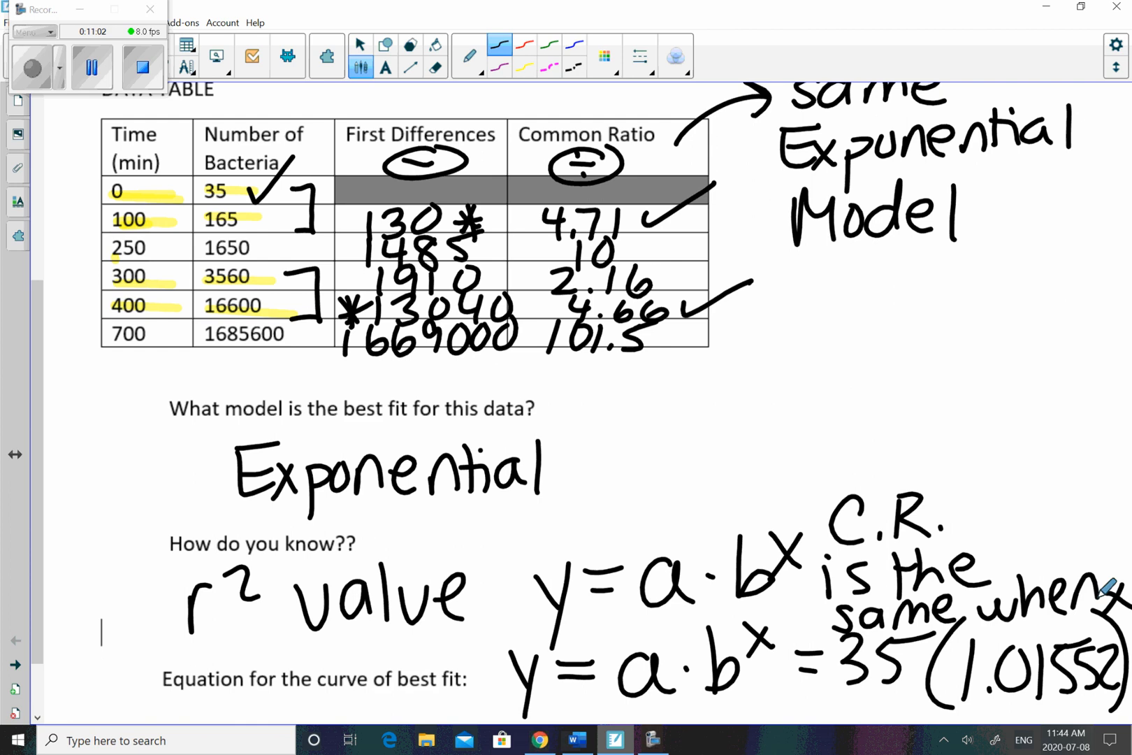
- Erase the word "when" from the end of the common ratio note
click(469, 57)
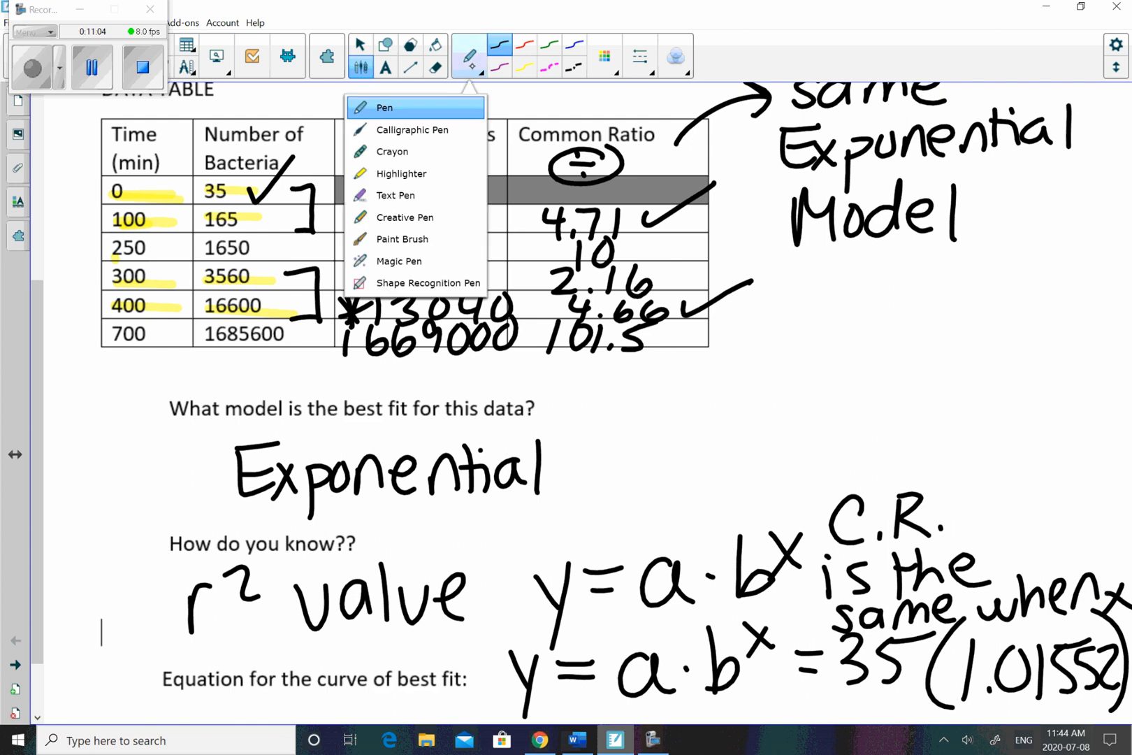
click(434, 68)
mouse_move(1021, 593)
mouse_down()
mouse_move(1055, 590)
mouse_move(975, 614)
mouse_move(1039, 580)
mouse_move(1015, 604)
mouse_move(1071, 599)
mouse_move(1061, 595)
mouse_up()
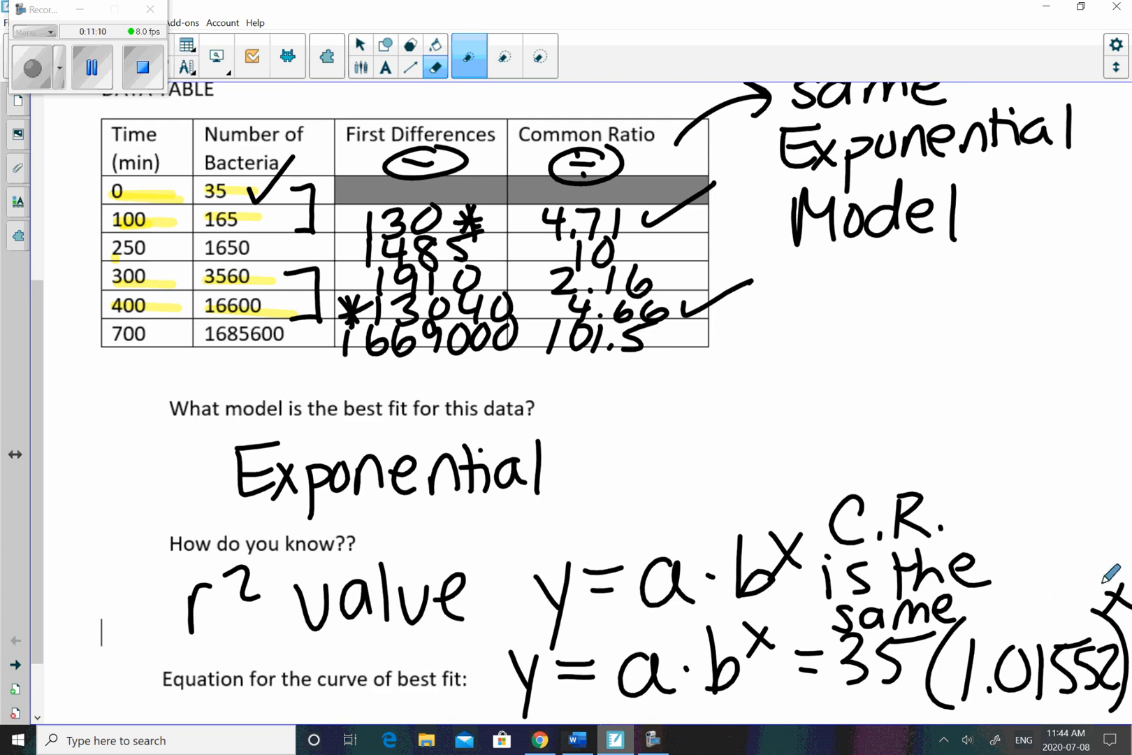